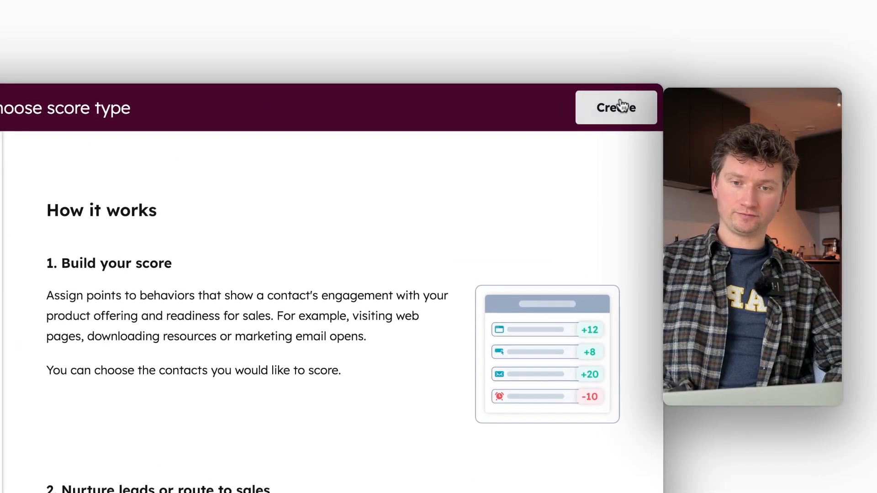
# Create a new contact engagement score draft under Contacts
pyautogui.click(621, 106)
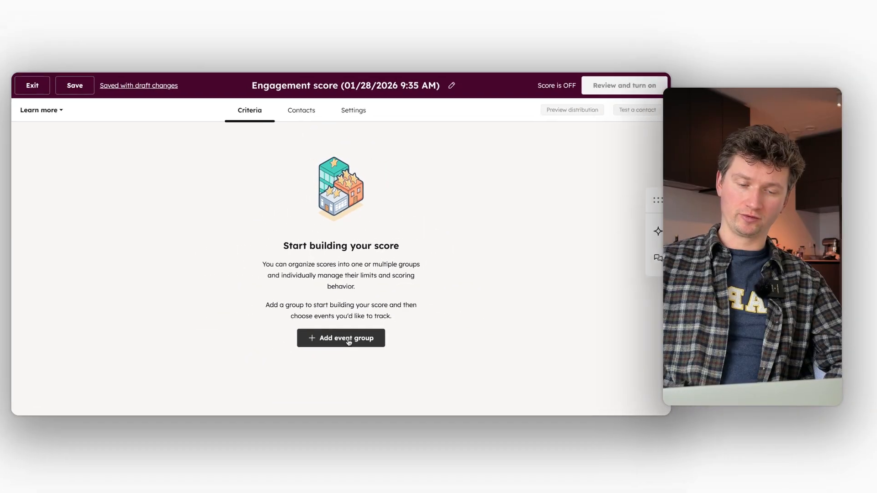
# Add a first, empty scoring group to the engagement score
pyautogui.click(357, 388)
pyautogui.scroll(-1, 283, 211)
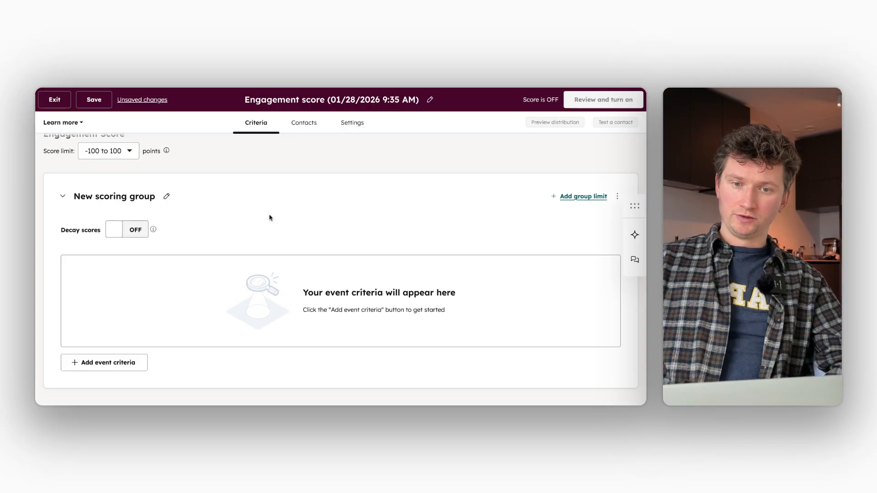
pyautogui.scroll(1, 168, 305)
pyautogui.scroll(1, 168, 305)
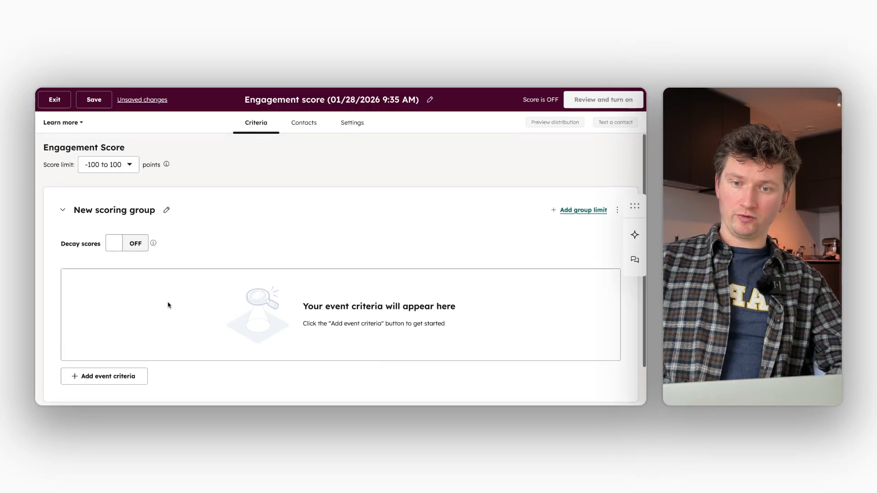
# Review the score limit ranges and keep the limit at -100 to 100
pyautogui.click(110, 166)
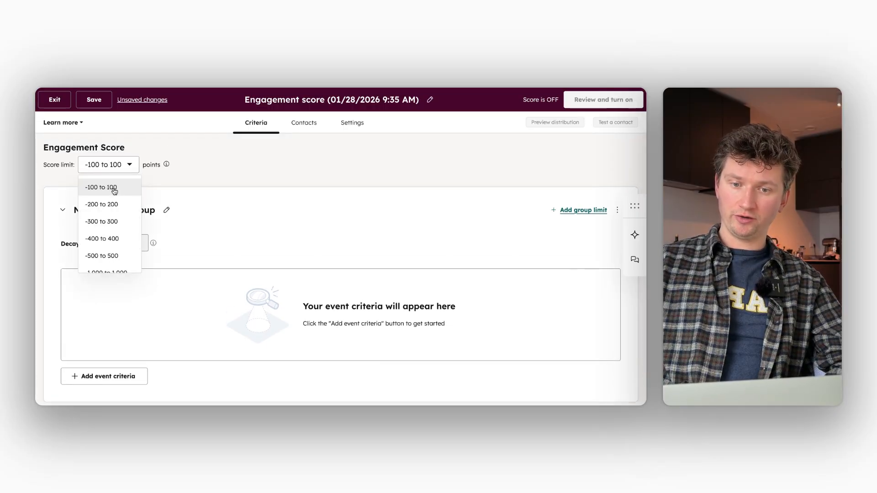
pyautogui.scroll(-1, 117, 231)
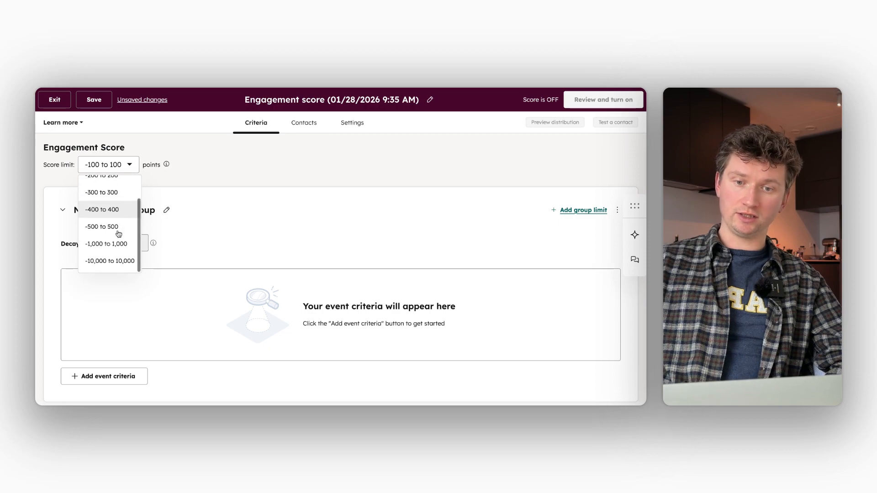
pyautogui.scroll(1, 119, 234)
pyautogui.click(207, 167)
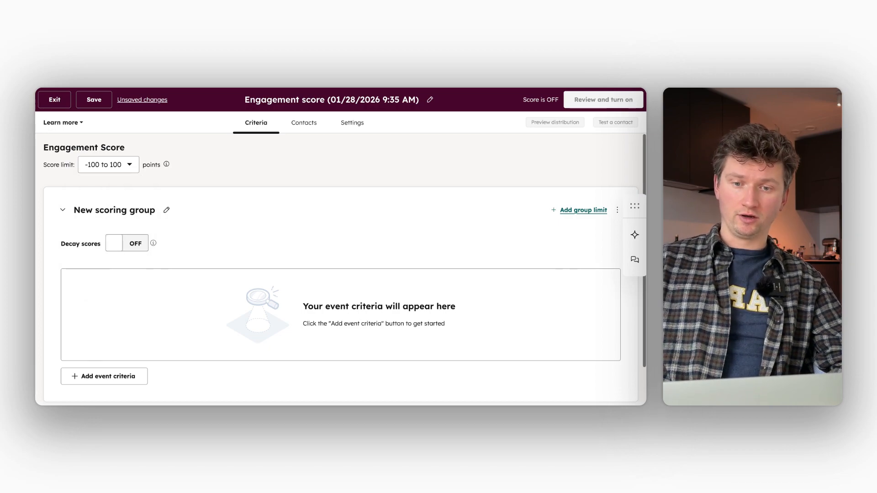
pyautogui.scroll(-1, 344, 267)
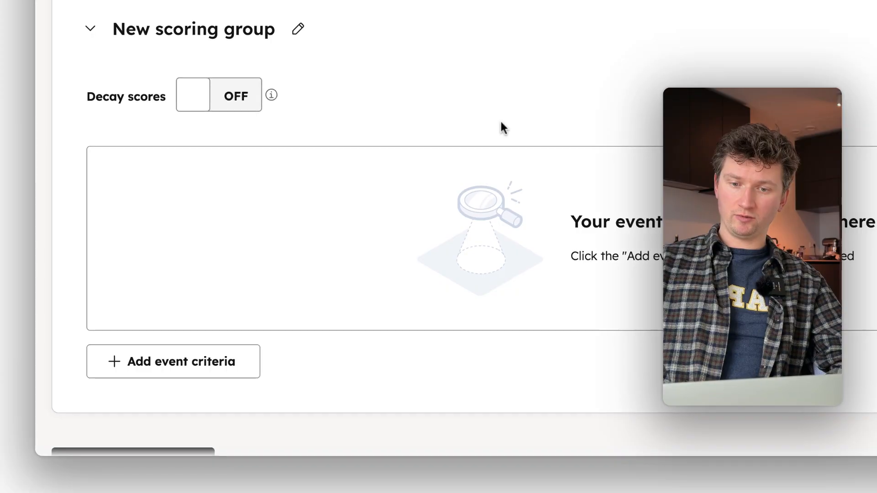
# Make the group score 'Registered for marketing event' from the Marketing Event category
pyautogui.scroll(-2, 500, 120)
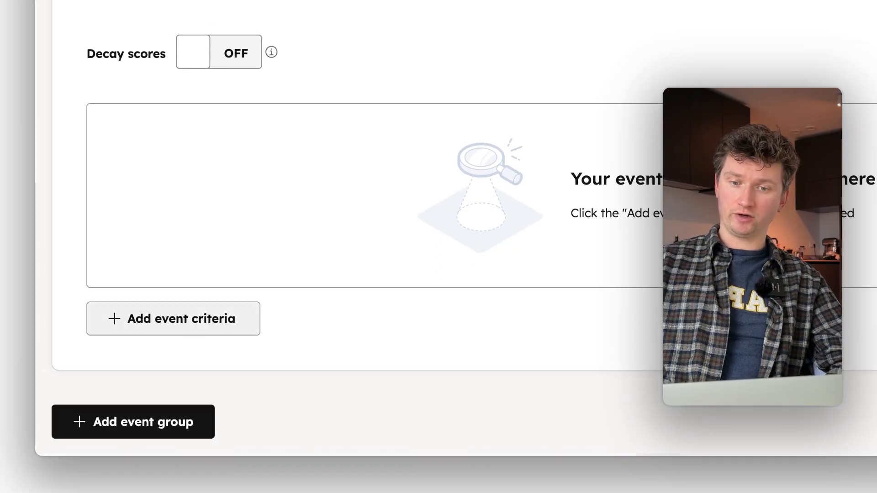
pyautogui.click(173, 319)
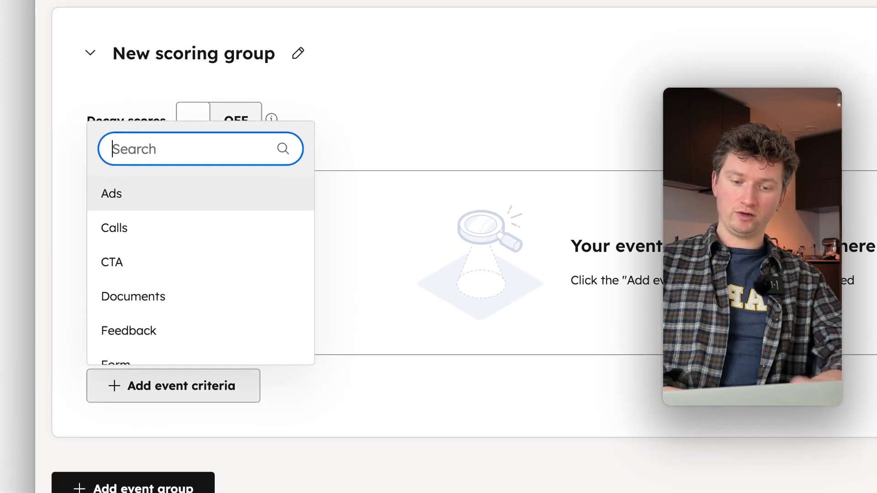
pyautogui.write('marke')
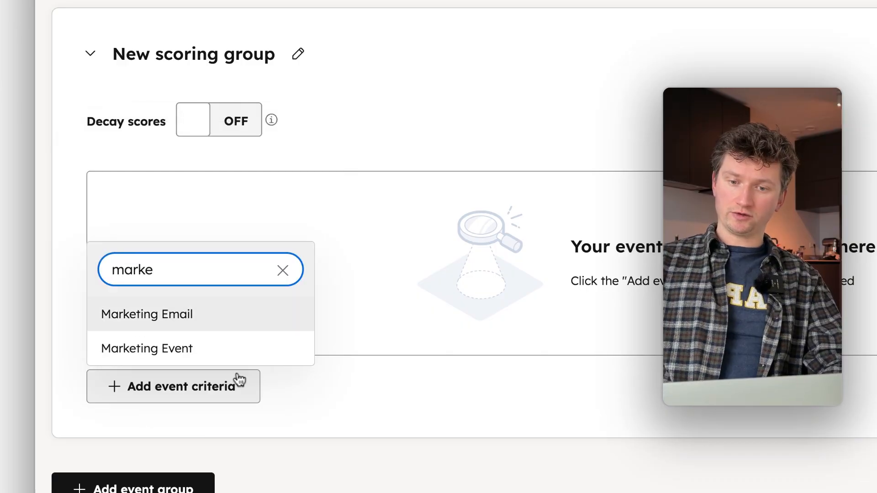
pyautogui.click(227, 357)
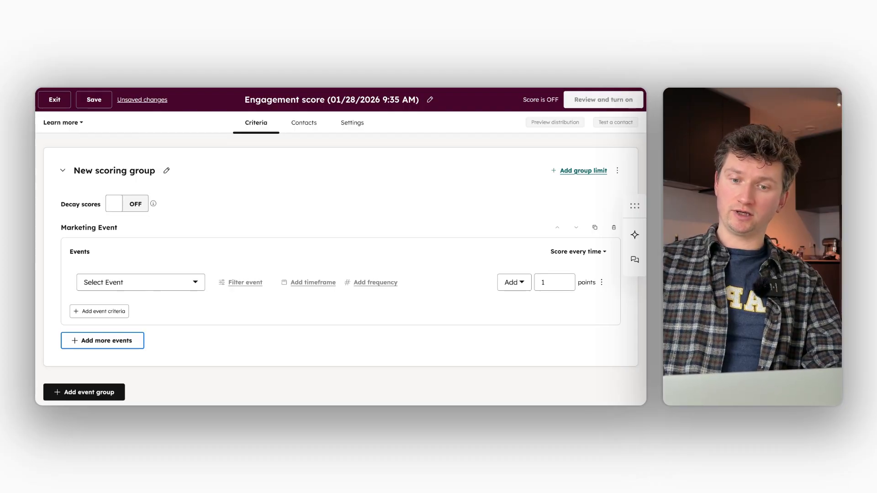
pyautogui.click(173, 283)
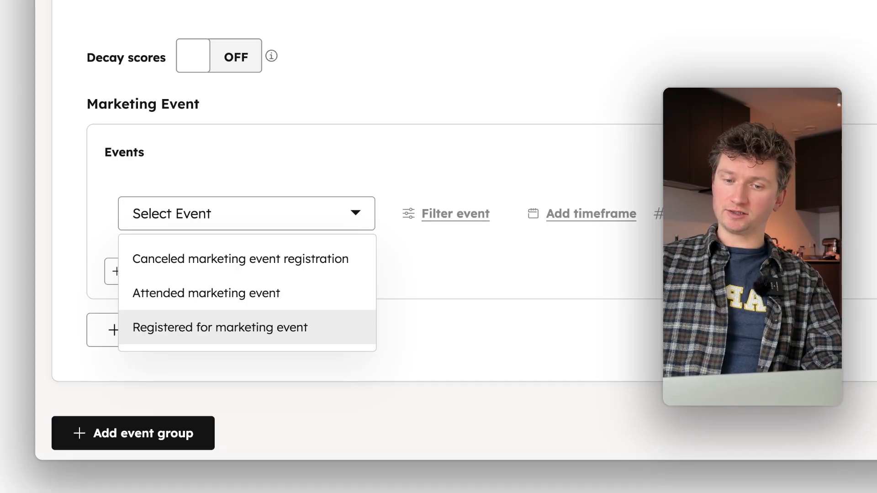
pyautogui.click(220, 327)
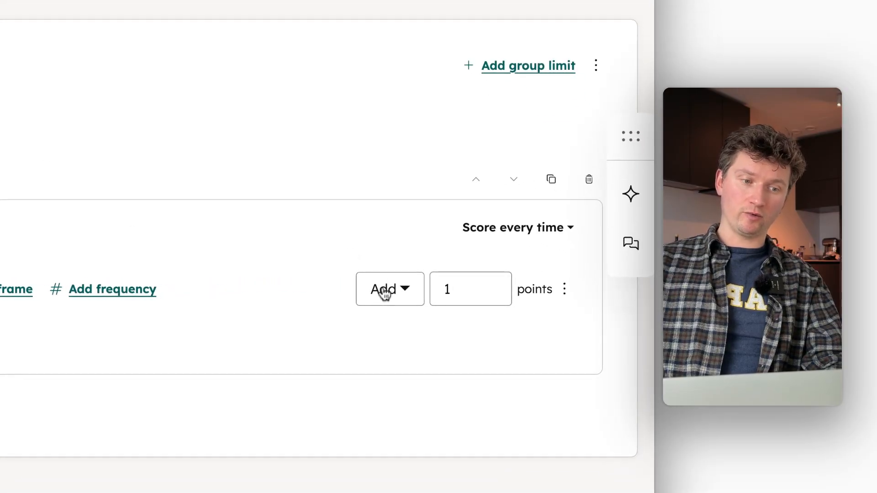
# Change the registration criterion's points from 1 to 10
pyautogui.click(464, 287)
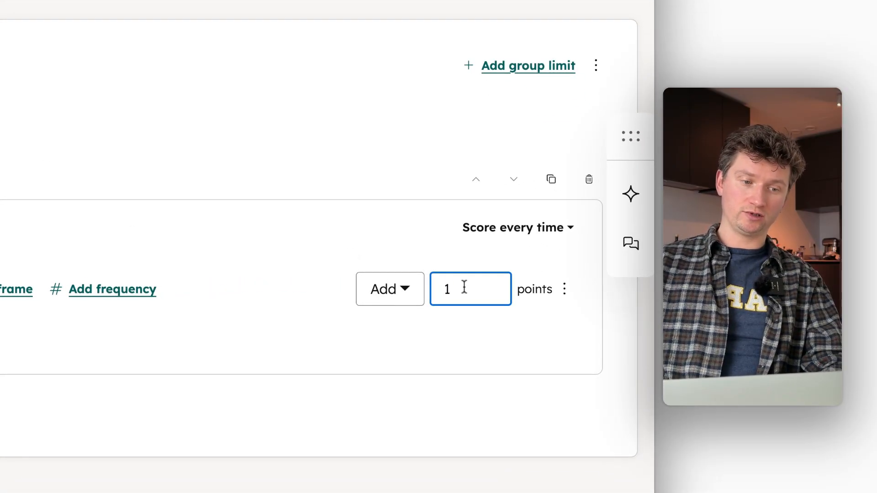
pyautogui.write('0')
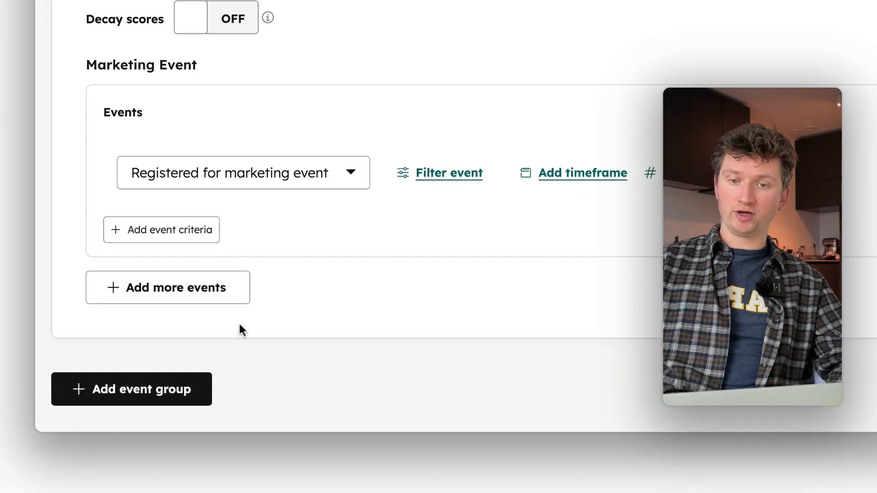
# Add a second scoring group that scores 'Attended marketing event'
pyautogui.click(176, 401)
pyautogui.scroll(-6, 215, 355)
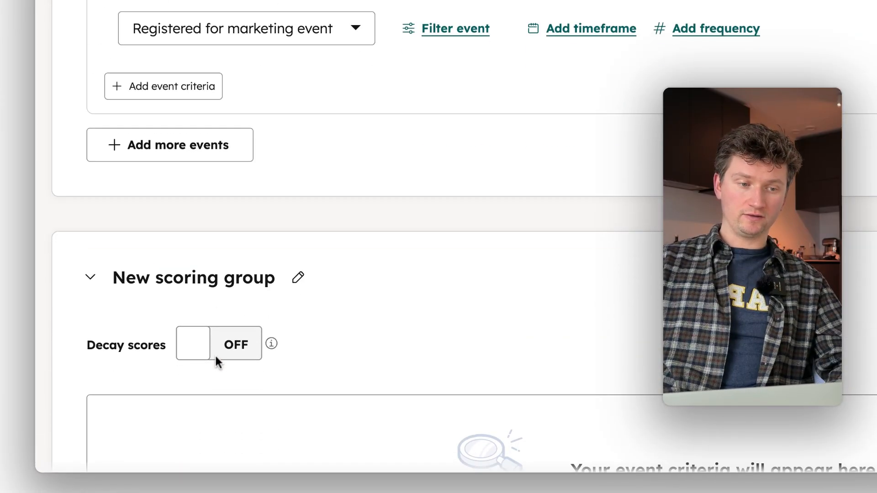
pyautogui.scroll(-3, 215, 355)
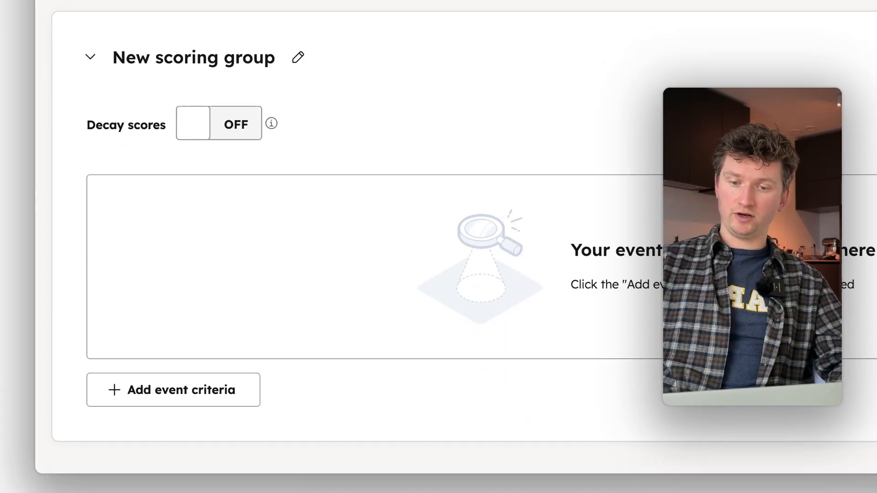
pyautogui.scroll(-1, 214, 361)
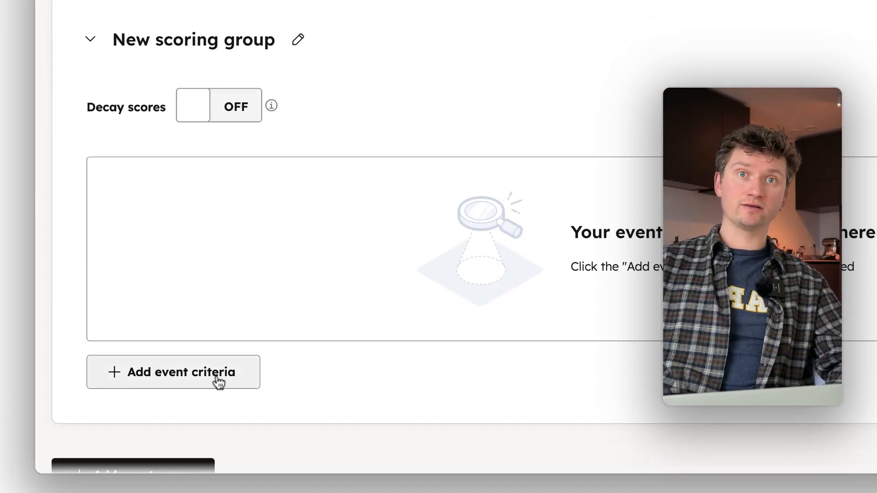
pyautogui.scroll(-1, 219, 383)
pyautogui.click(218, 355)
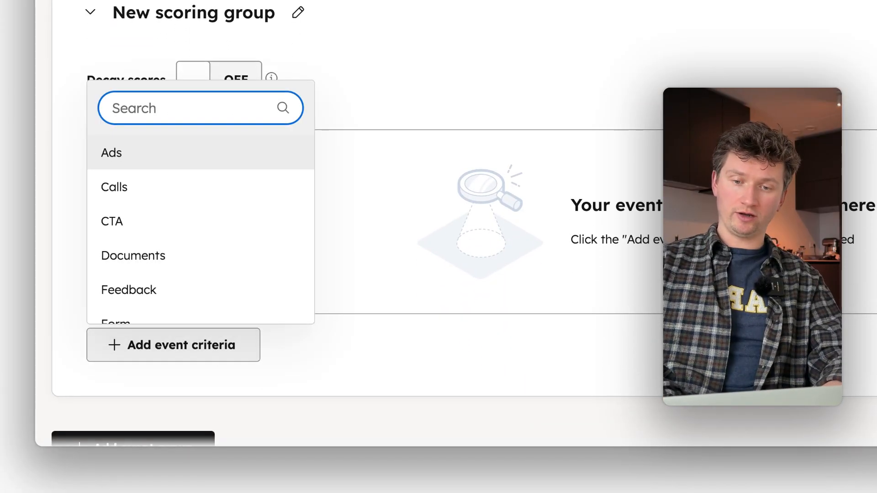
pyautogui.write('marketin')
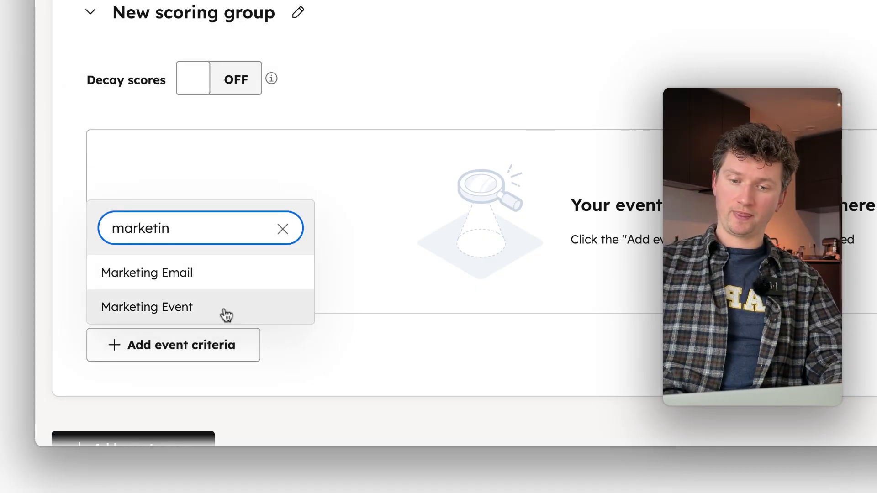
pyautogui.click(227, 316)
pyautogui.scroll(-1, 225, 315)
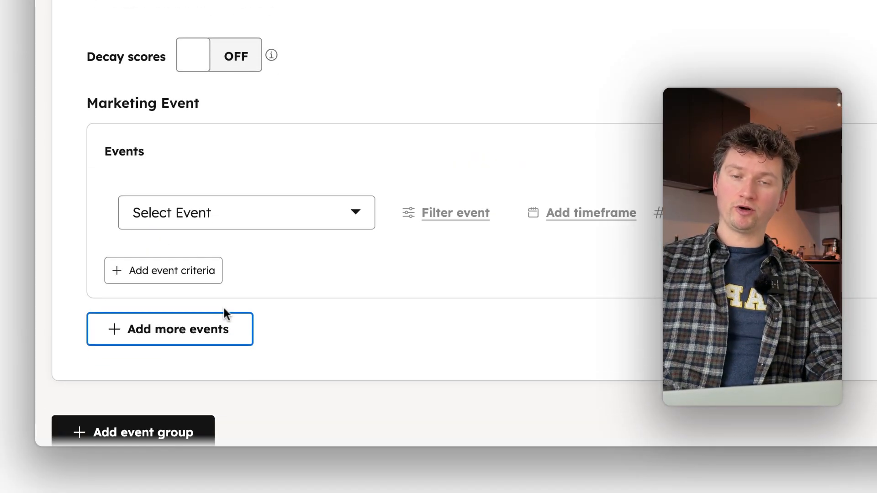
pyautogui.click(218, 221)
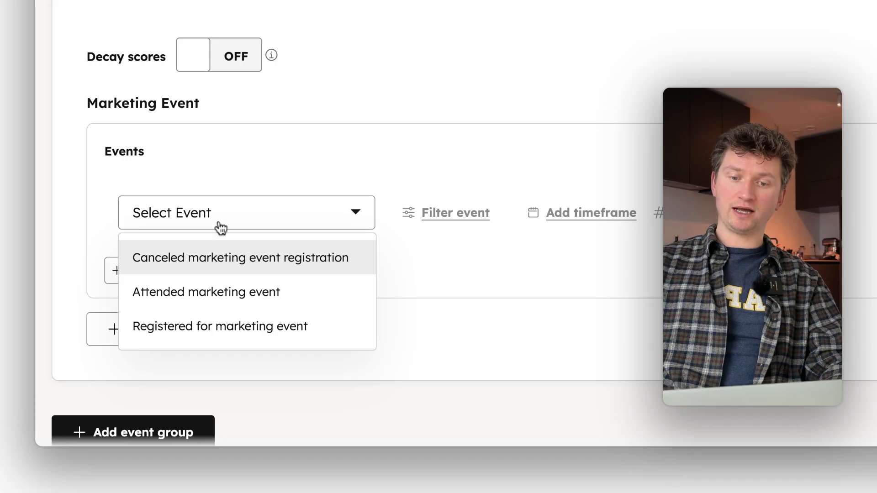
pyautogui.click(272, 305)
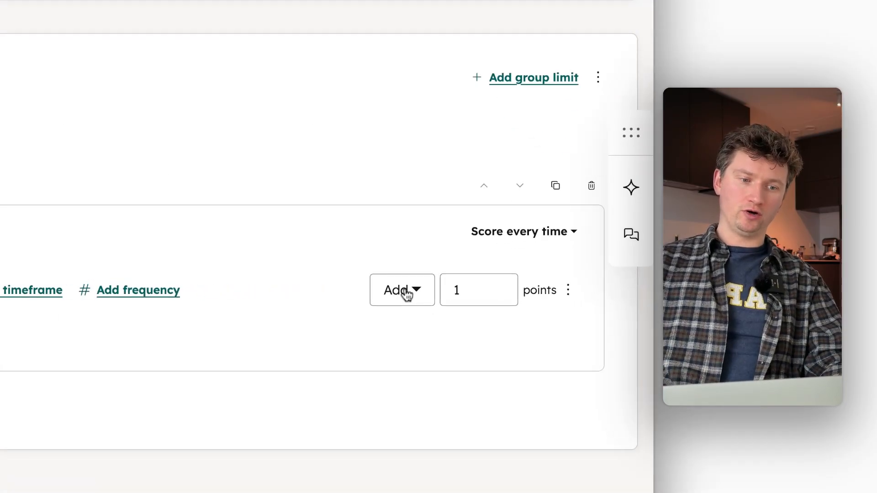
# Keep the attendance criterion adding points and set its value to 25
pyautogui.click(517, 291)
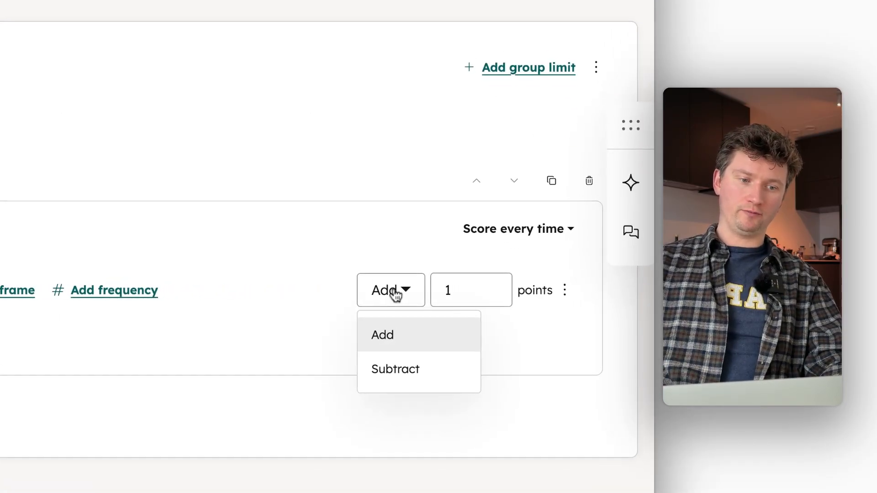
pyautogui.click(392, 337)
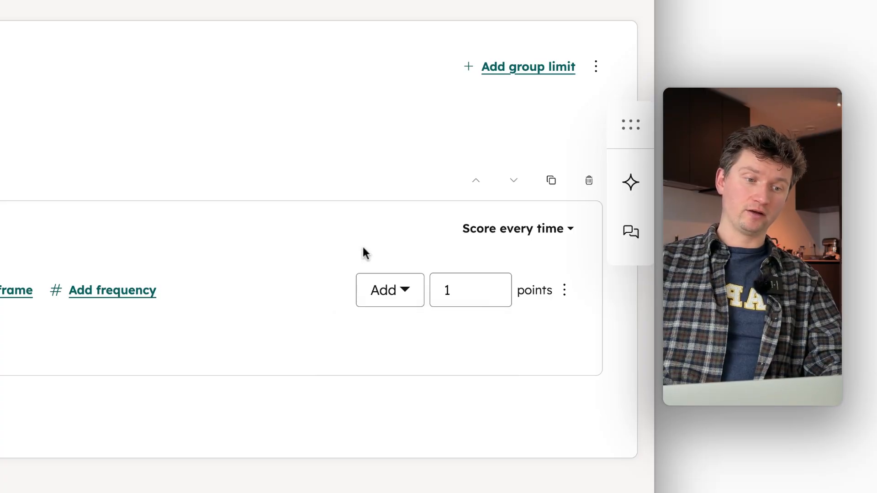
pyautogui.doubleClick(458, 291)
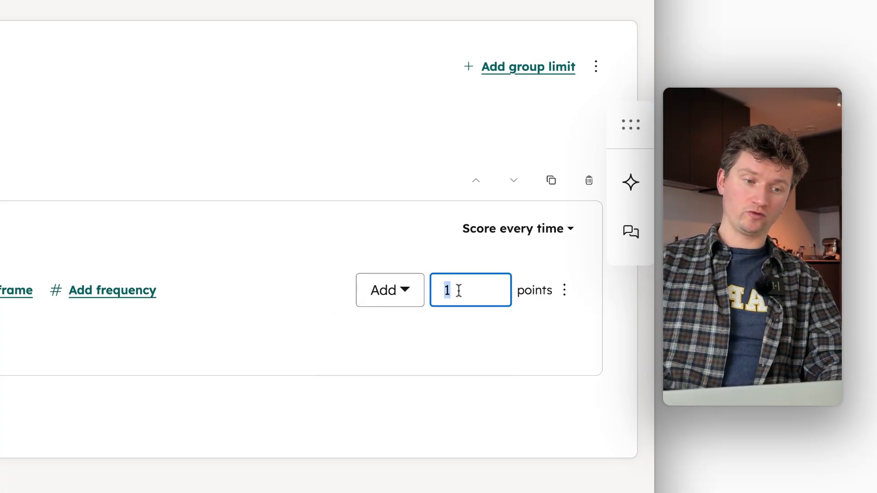
pyautogui.press('BackSpace')
pyautogui.write('25')
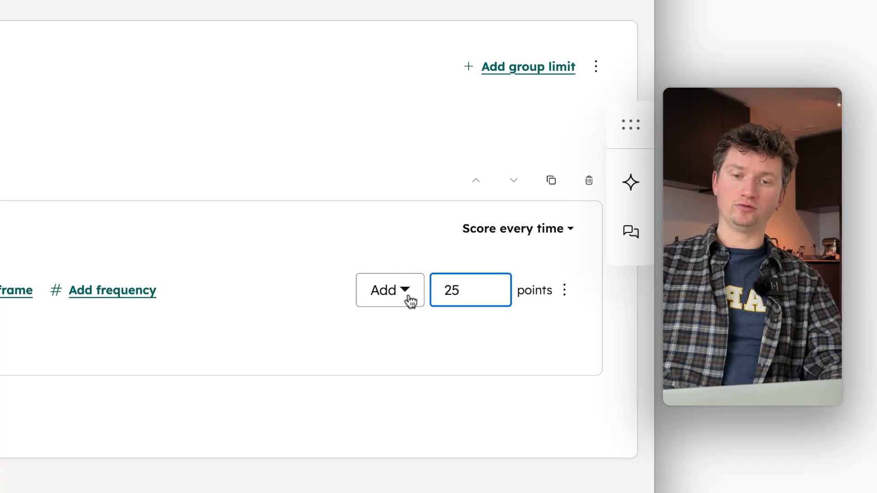
pyautogui.click(376, 329)
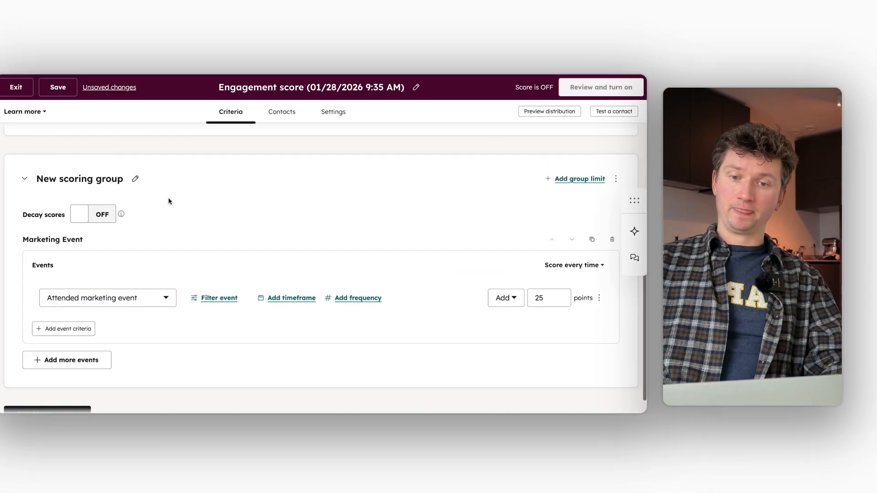
pyautogui.scroll(-1, 169, 202)
pyautogui.scroll(2, 168, 202)
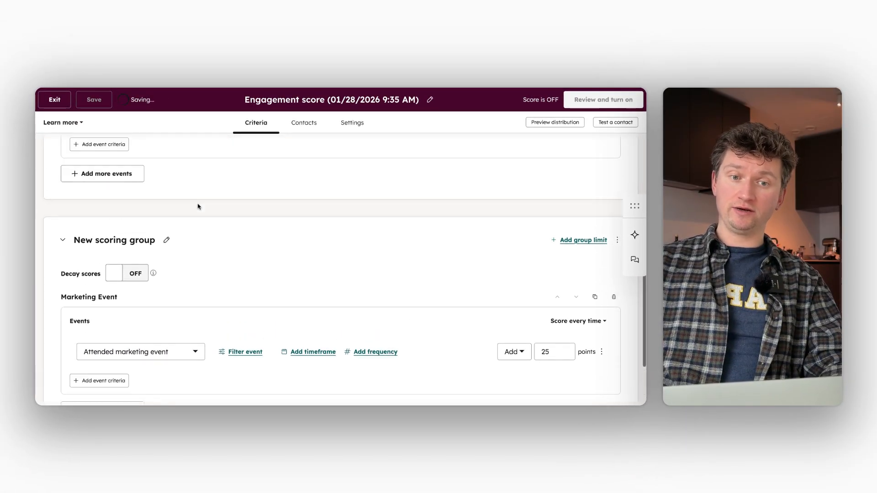
pyautogui.scroll(4, 199, 207)
pyautogui.scroll(-4, 199, 207)
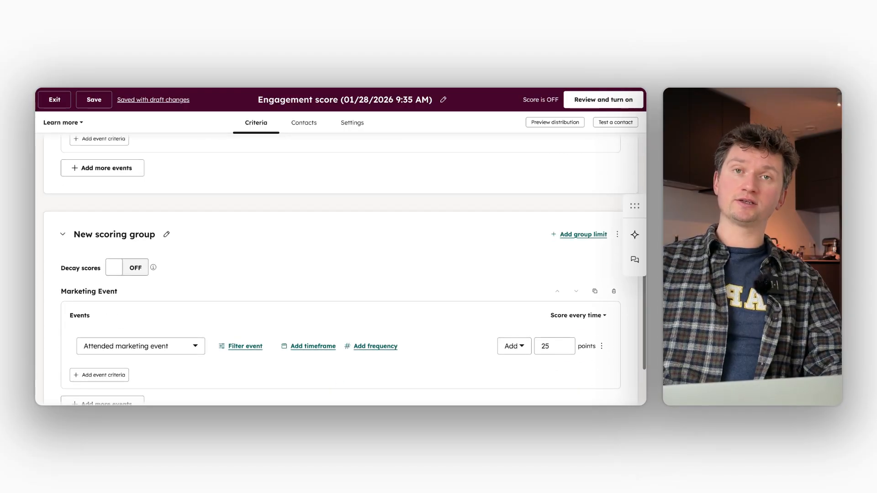
pyautogui.scroll(-1, 188, 200)
# Title the attendee group 'Adds 25 points to attendees'
pyautogui.click(165, 189)
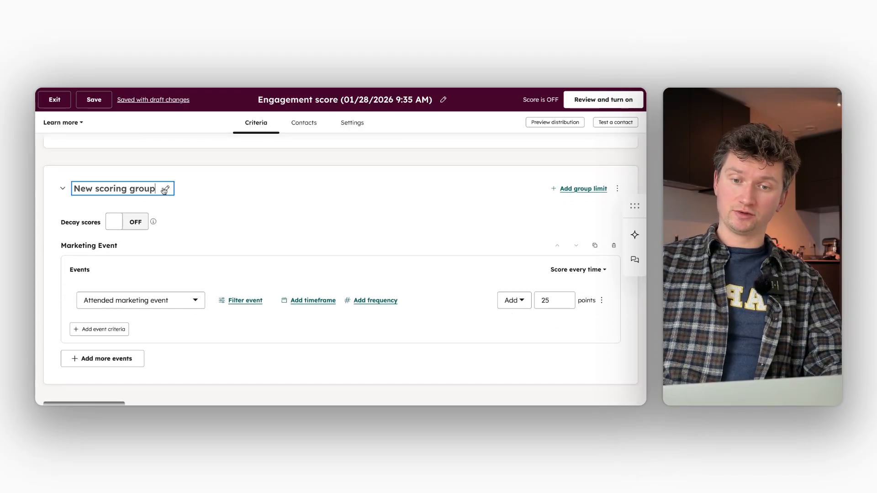
pyautogui.tripleClick(142, 188)
pyautogui.write('A')
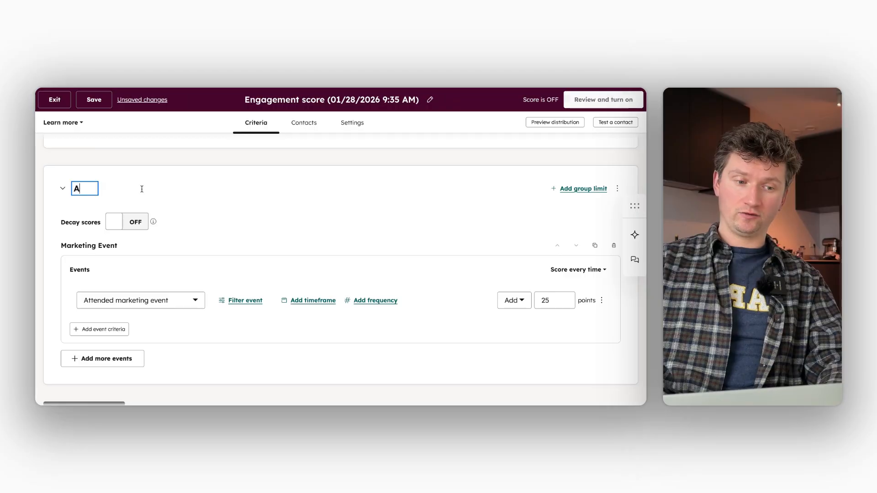
pyautogui.write('dds 25 points ')
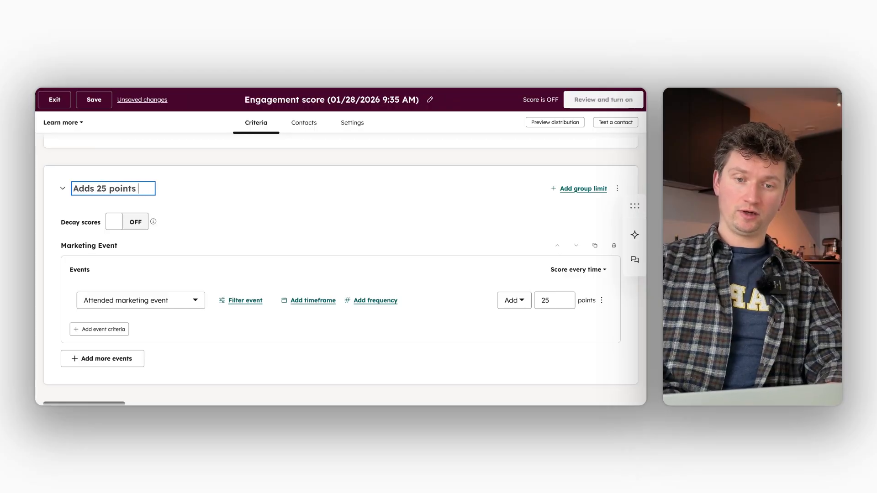
pyautogui.write('to attendees')
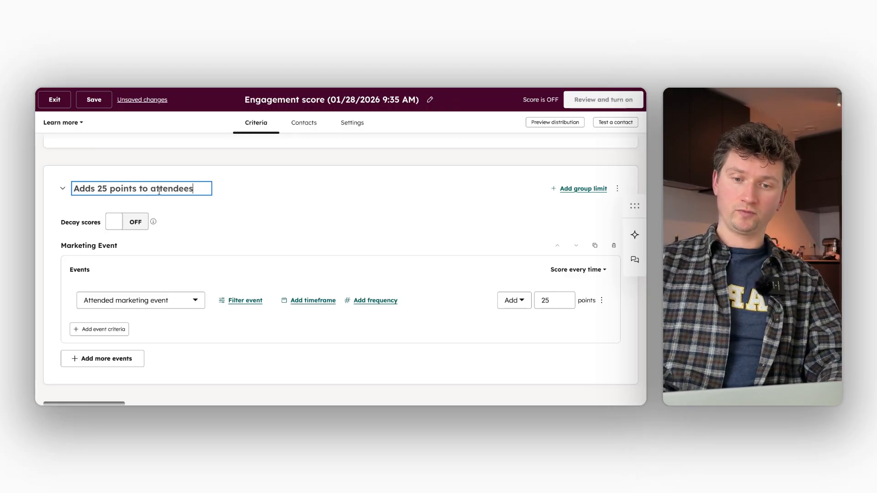
pyautogui.press('super+a')
pyautogui.press('super+c')
pyautogui.click(272, 217)
pyautogui.scroll(5, 272, 217)
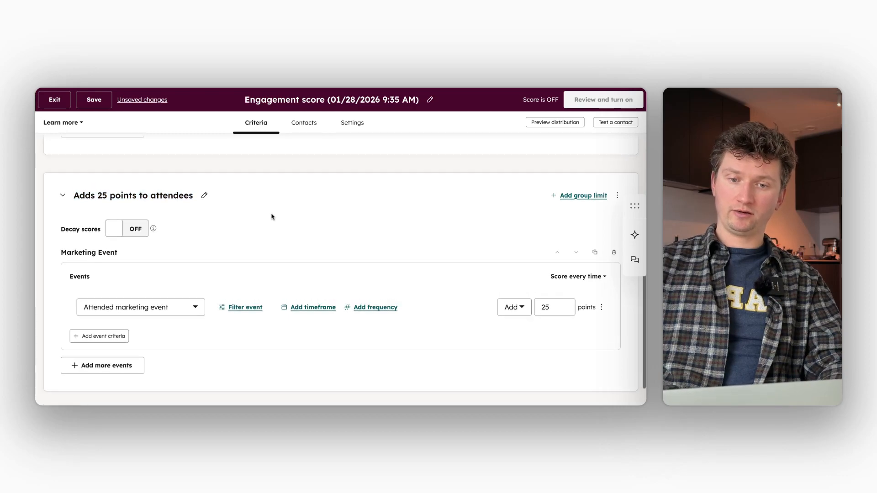
# Title the registrant group 'Adds 10 points to registrants'
pyautogui.click(166, 203)
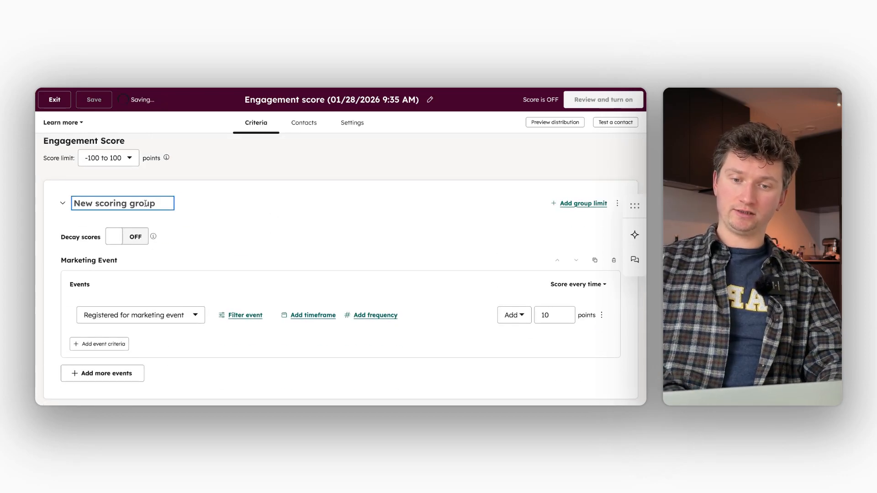
pyautogui.press('super+v')
pyautogui.hotkey('alt', 'shift', 'Left')
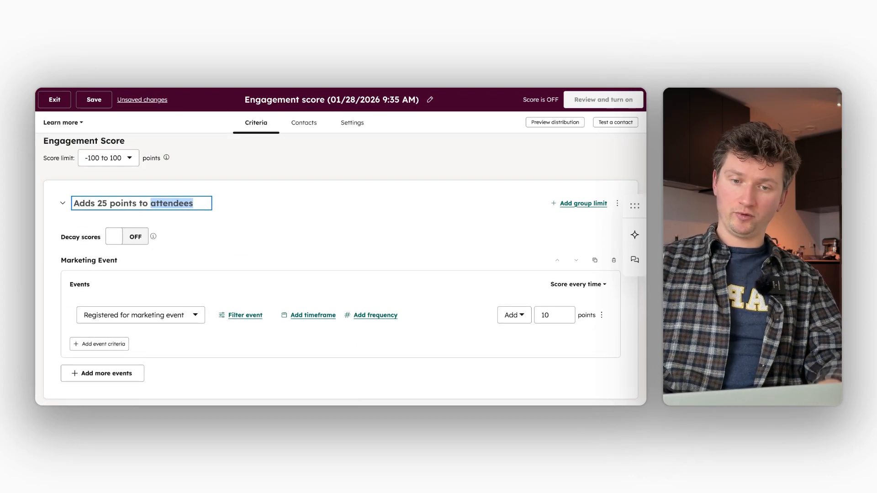
pyautogui.write('regist')
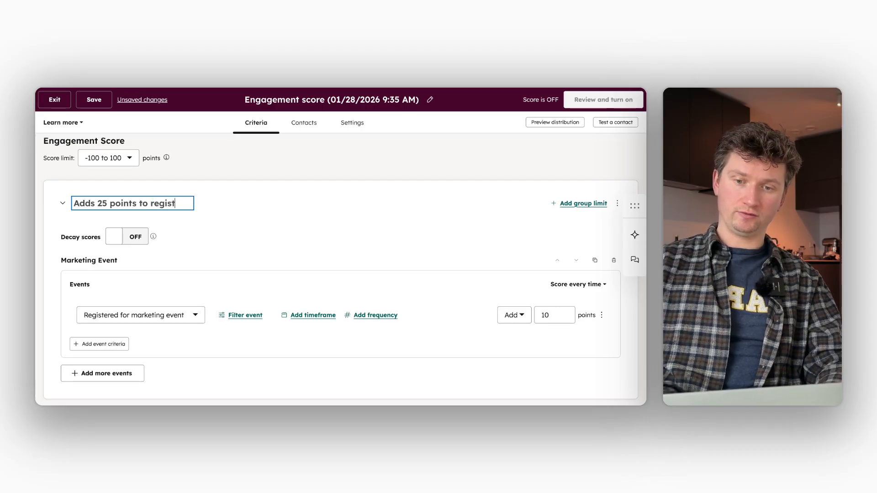
pyautogui.write('rants')
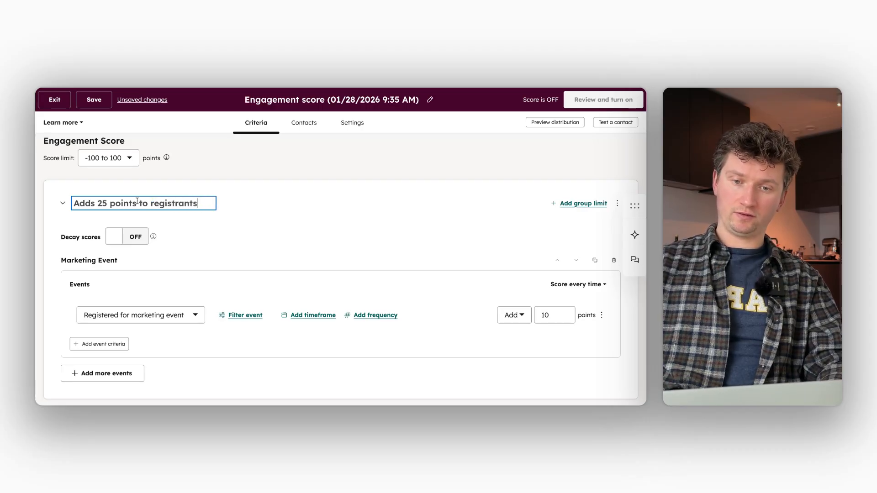
pyautogui.click(107, 204)
pyautogui.press('BackSpace')
pyautogui.press('BackSpace')
pyautogui.write('10')
pyautogui.click(290, 211)
pyautogui.scroll(-2, 290, 212)
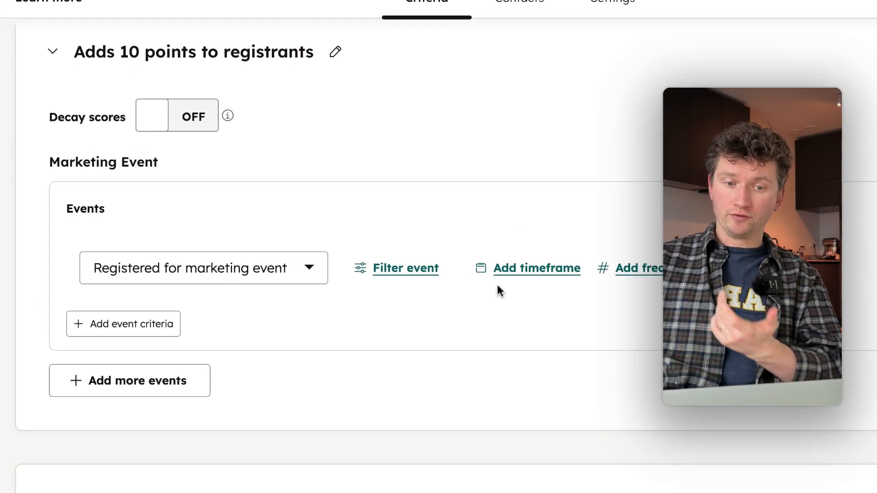
# Add a timeframe to the registration criterion: in the last 1 year
pyautogui.click(554, 274)
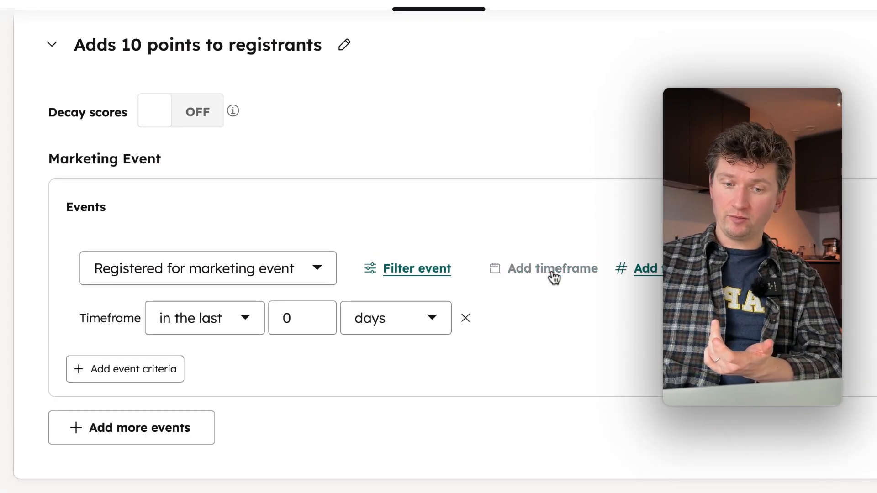
pyautogui.doubleClick(287, 318)
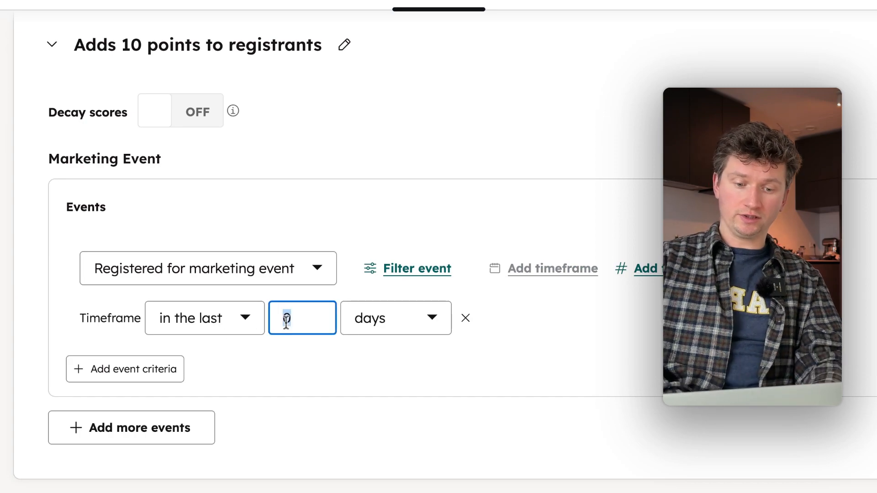
pyautogui.write('365')
pyautogui.click(370, 328)
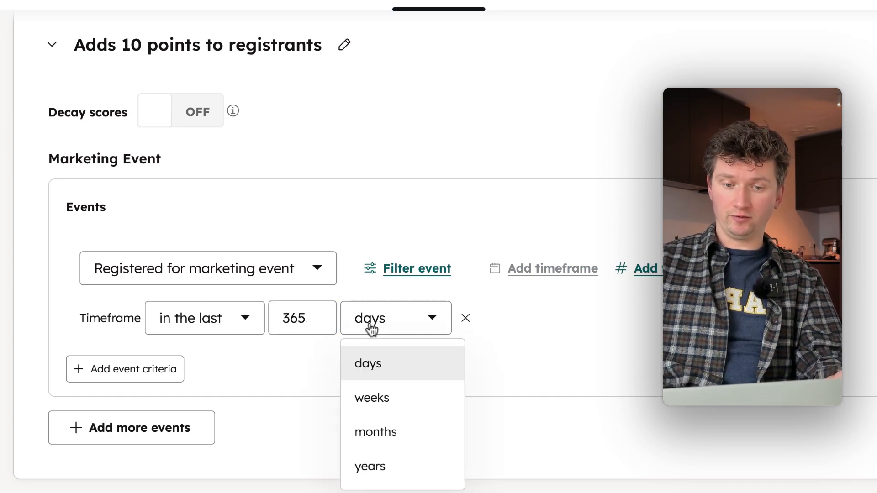
pyautogui.click(405, 458)
pyautogui.click(285, 318)
pyautogui.press('Delete')
pyautogui.press('Delete')
pyautogui.press('Delete')
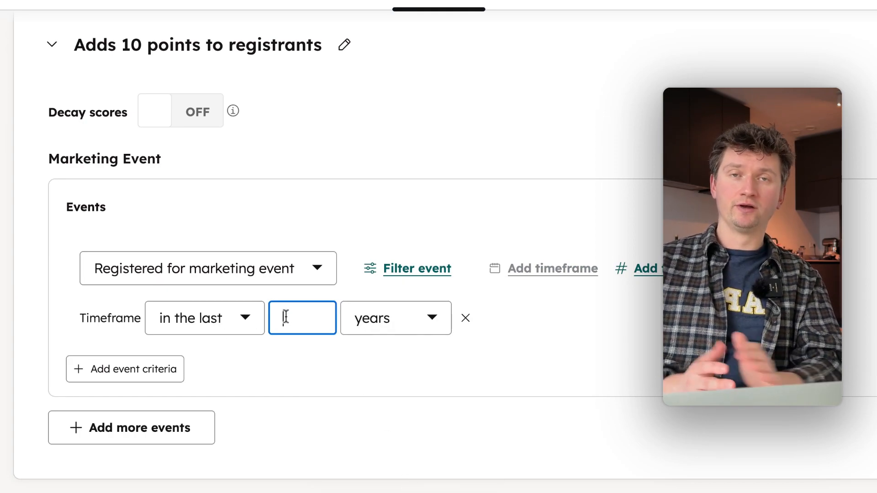
pyautogui.write('1')
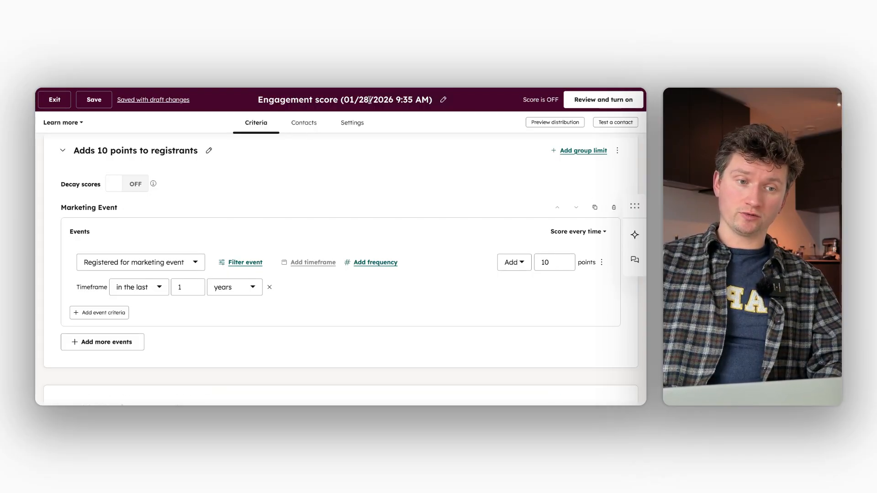
# Change the score's header title to 'Basic lead scoring based on marketing events'
pyautogui.click(402, 99)
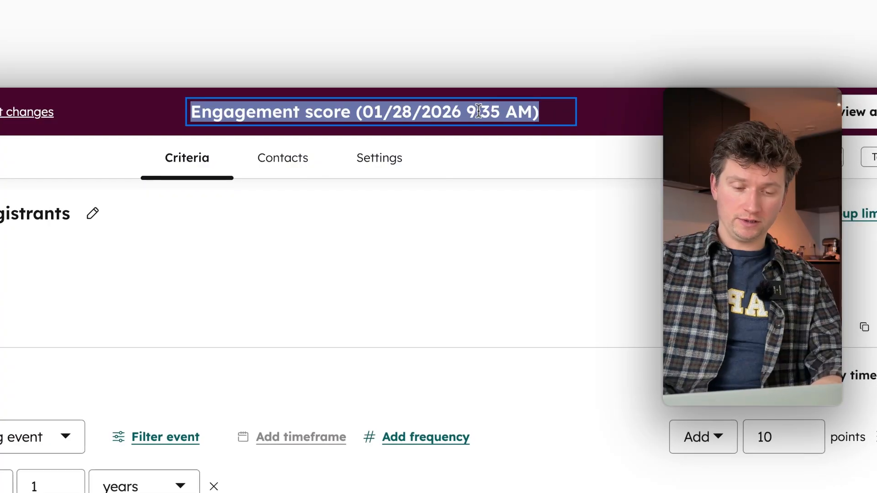
pyautogui.write('Bas')
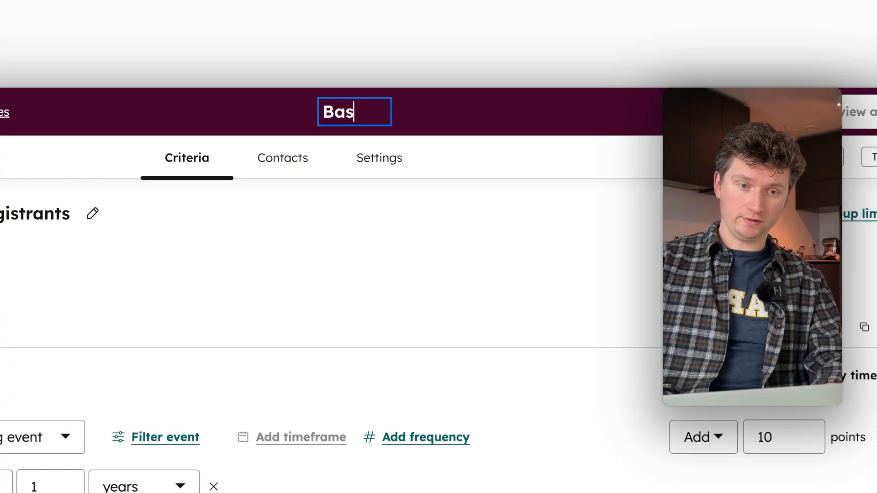
pyautogui.write('ic lead scoring ba')
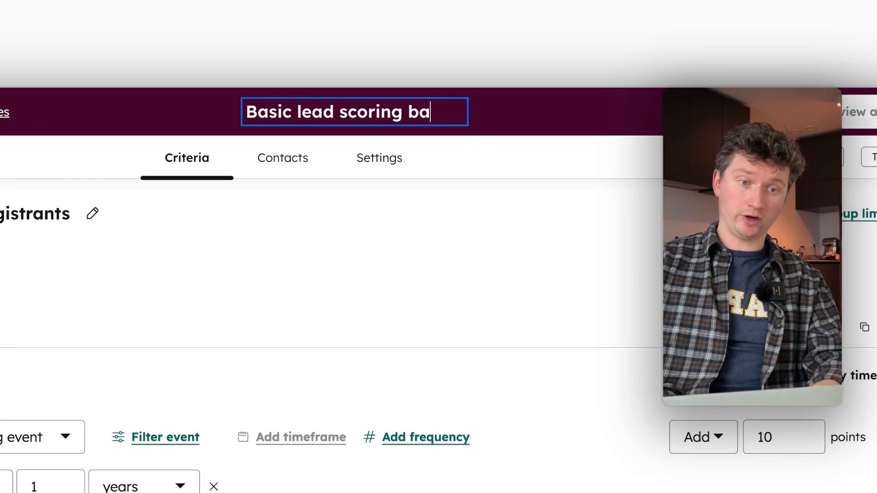
pyautogui.write('sed on marketing events')
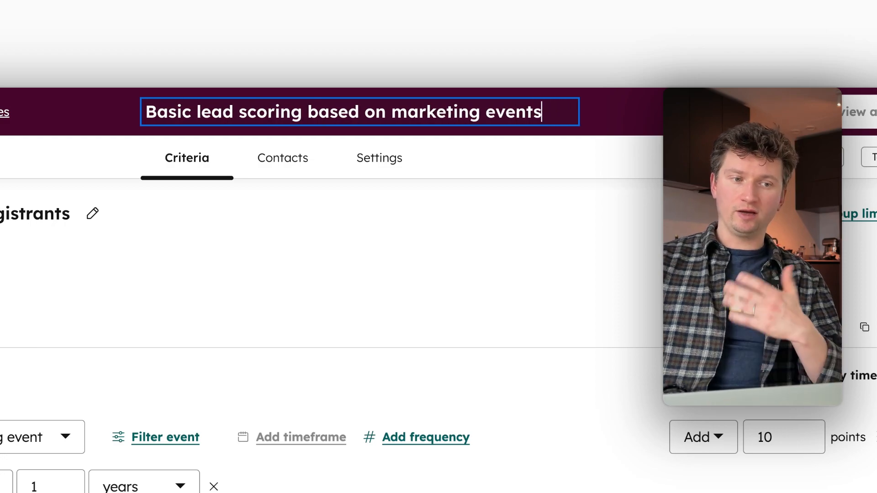
pyautogui.click(536, 235)
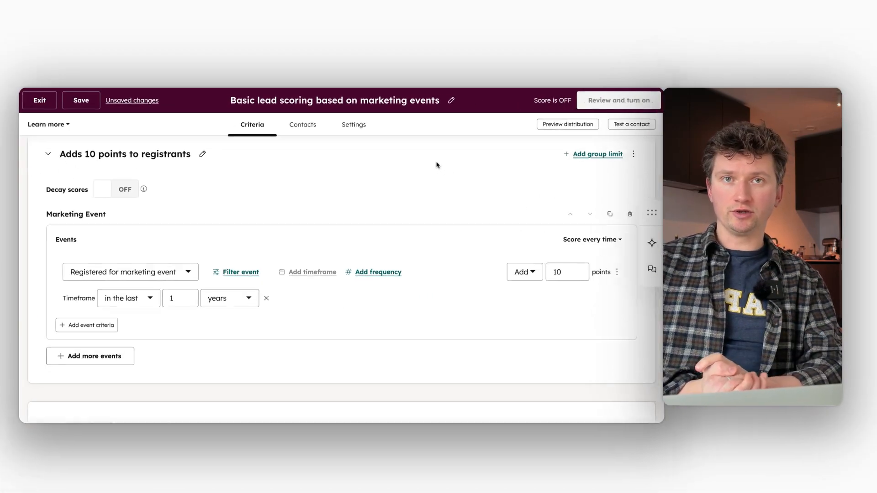